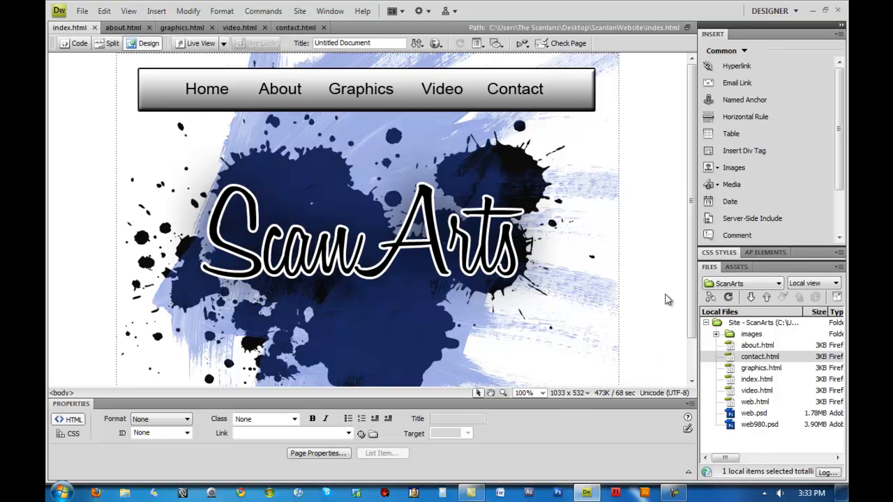
Look through the open index, about, graphics, video and contact pages, checking the navigation bar image on each
{"action": "left_click", "coordinate": [201, 189]}
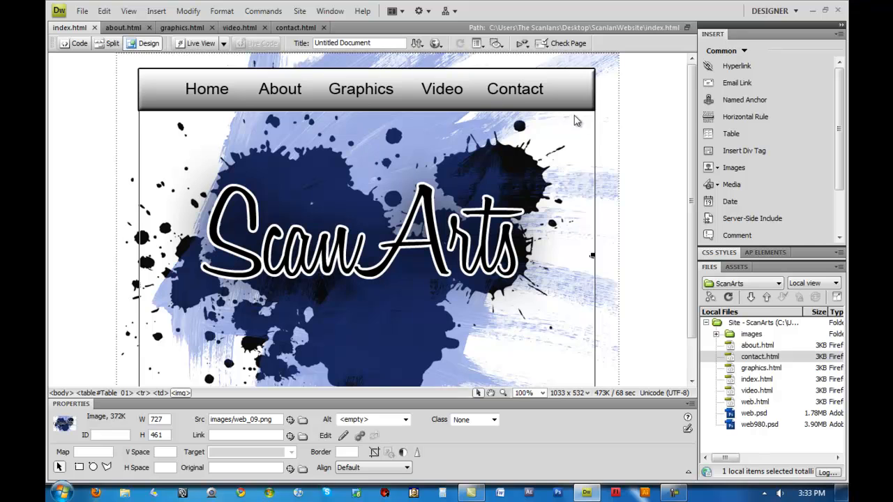
{"action": "left_click", "coordinate": [504, 90]}
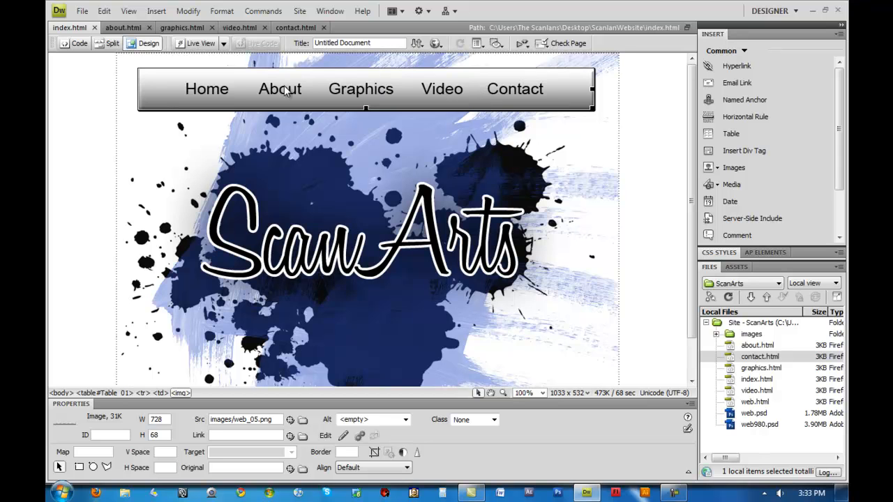
{"action": "left_click", "coordinate": [170, 27]}
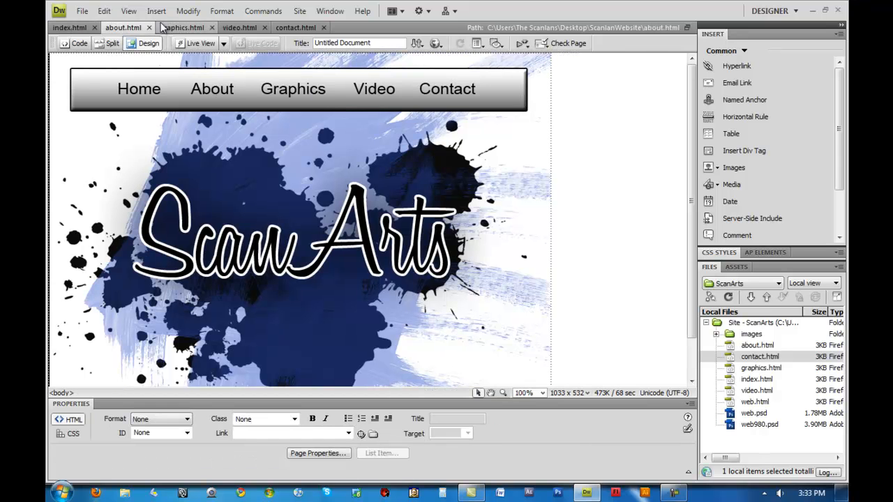
{"action": "left_click", "coordinate": [296, 27]}
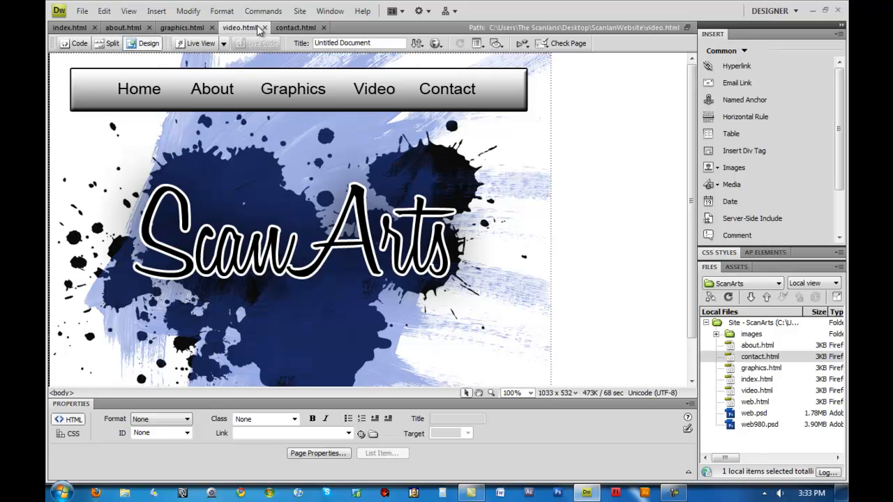
{"action": "left_click", "coordinate": [70, 28]}
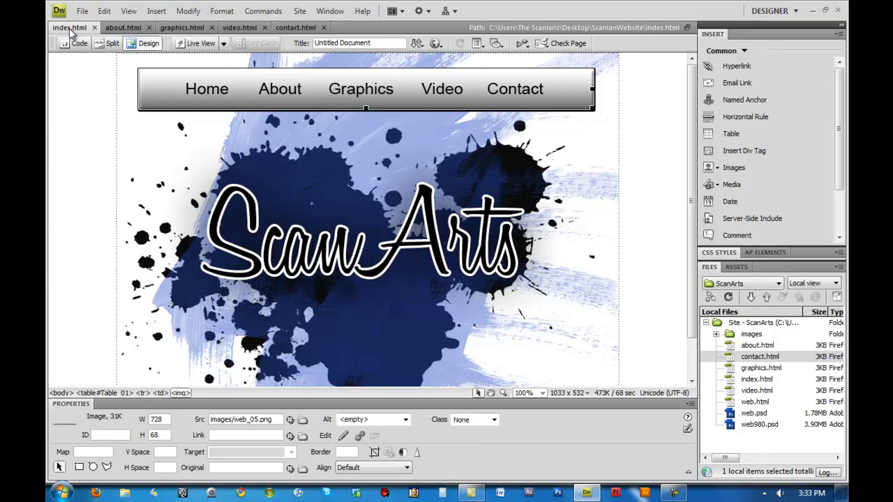
{"action": "left_click", "coordinate": [115, 28]}
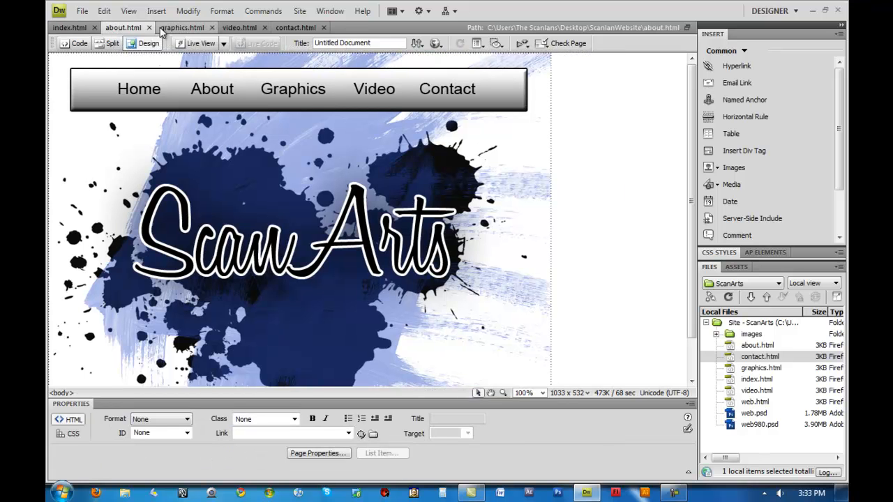
{"action": "left_click", "coordinate": [181, 28]}
{"action": "left_click", "coordinate": [247, 28]}
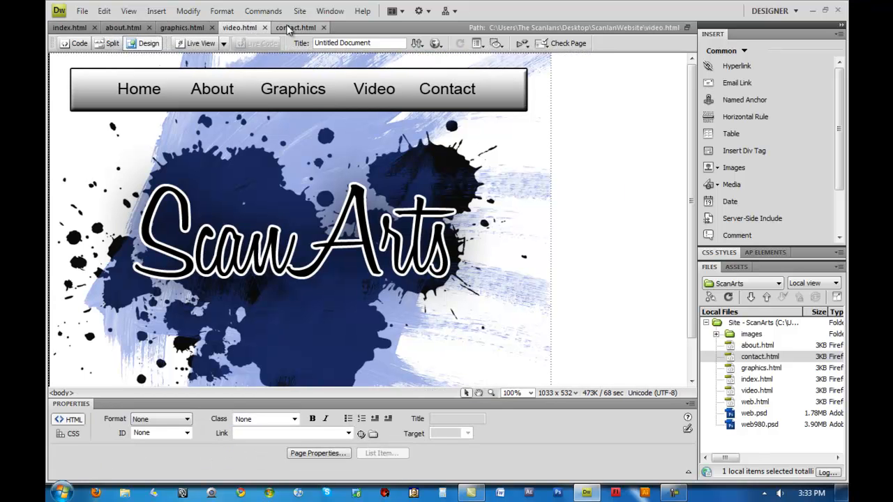
{"action": "left_click", "coordinate": [294, 28]}
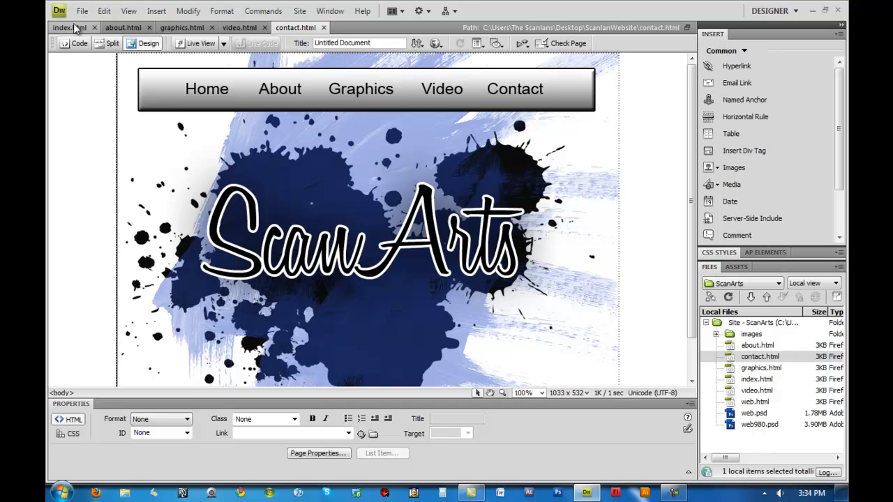
{"action": "left_click", "coordinate": [74, 28]}
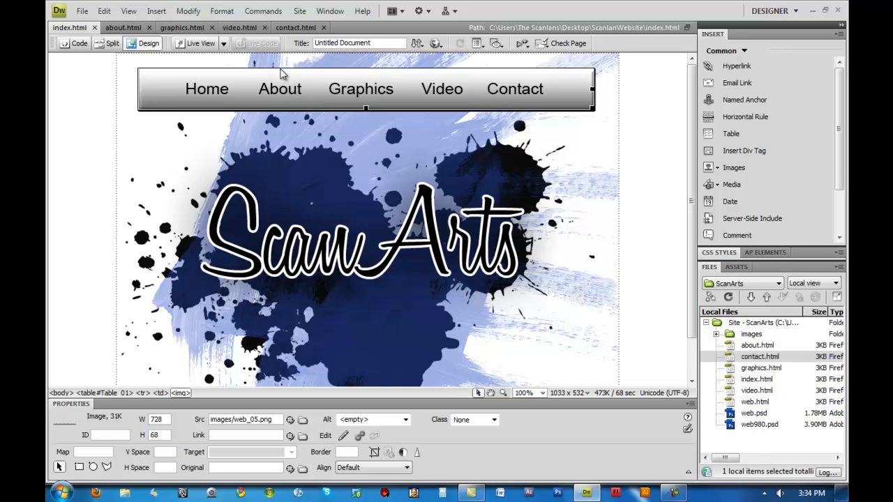
Draw a rectangular hotspot over the word About in the index.html navigation bar and link it to about.html
{"action": "left_click", "coordinate": [356, 196]}
{"action": "left_click", "coordinate": [347, 103]}
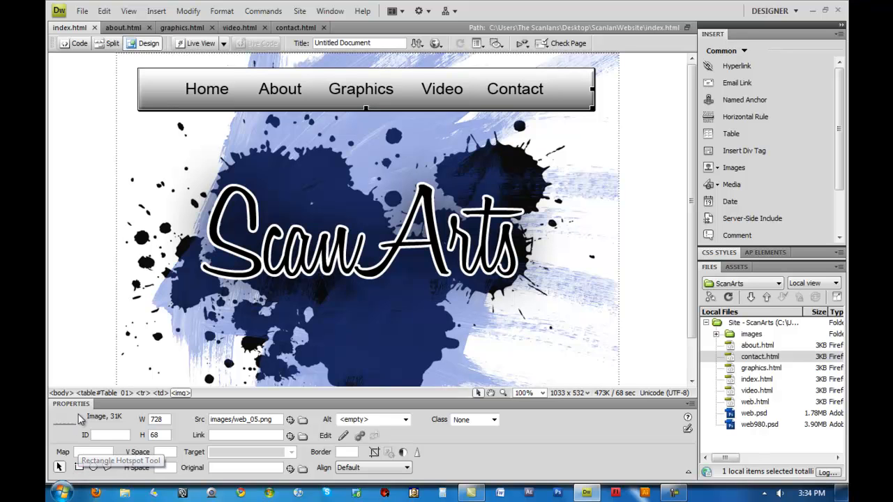
{"action": "left_click", "coordinate": [81, 467]}
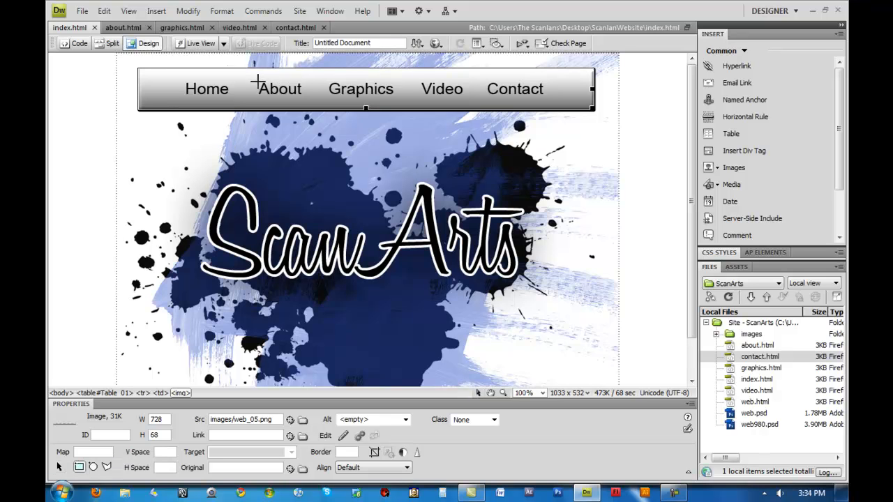
{"action": "left_click_drag", "start_coordinate": [256, 83], "coordinate": [302, 96]}
{"action": "left_click_drag", "start_coordinate": [304, 94], "coordinate": [303, 95]}
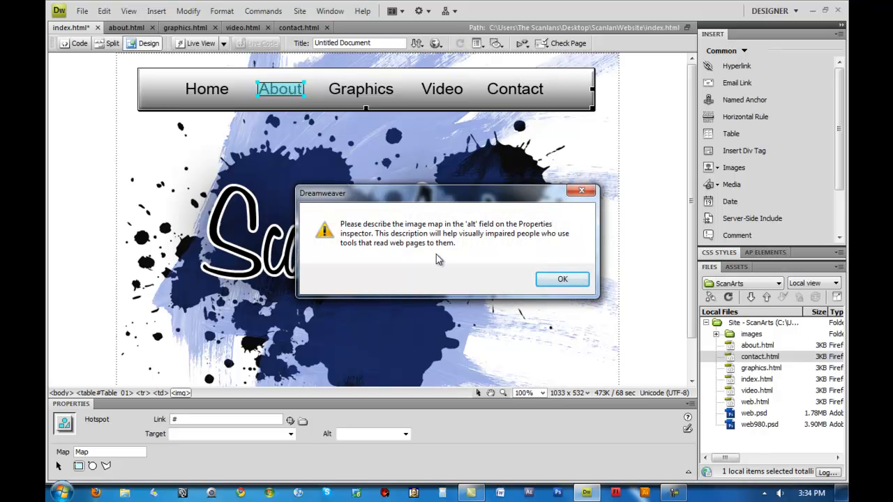
{"action": "left_click", "coordinate": [565, 277]}
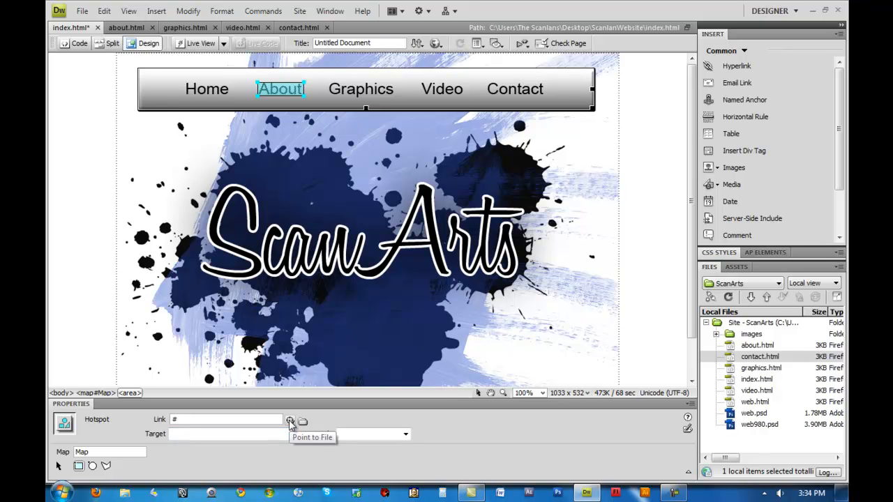
{"action": "left_click_drag", "start_coordinate": [290, 422], "coordinate": [754, 349]}
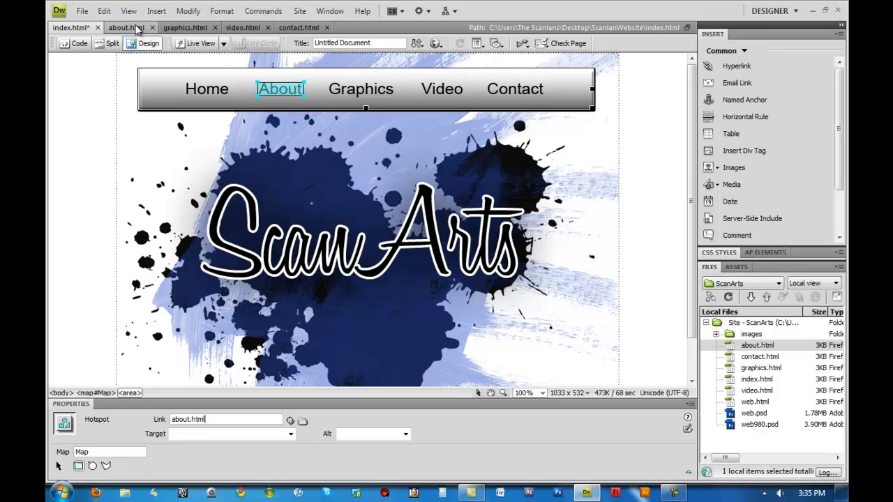
In about.html, draw a rectangular hotspot over the word Home in the navigation bar and link it to index.html
{"action": "left_click", "coordinate": [136, 27]}
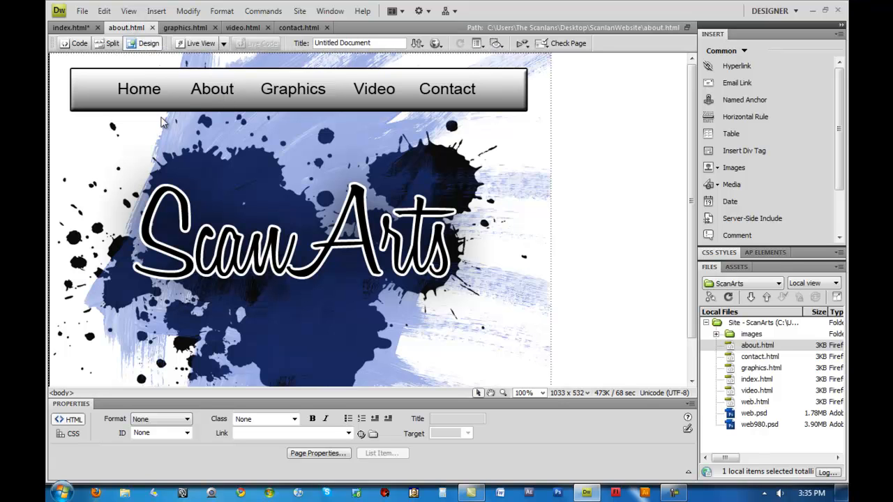
{"action": "left_click", "coordinate": [149, 97]}
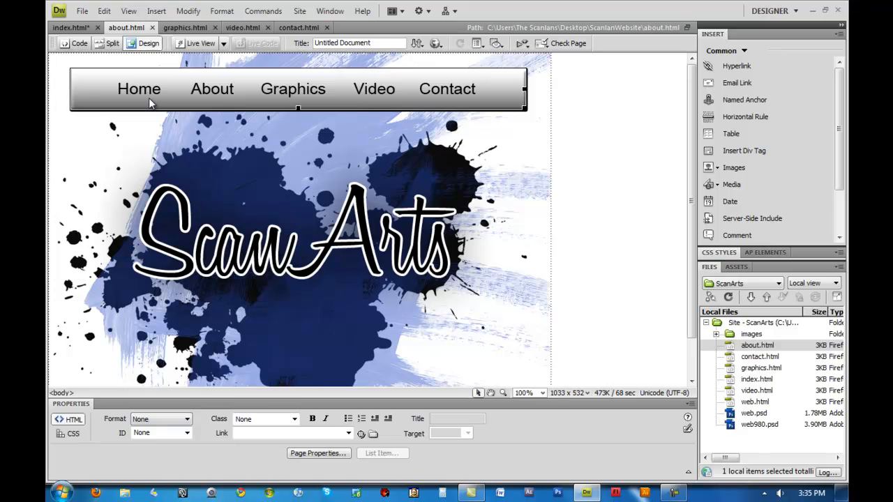
{"action": "left_click", "coordinate": [78, 467]}
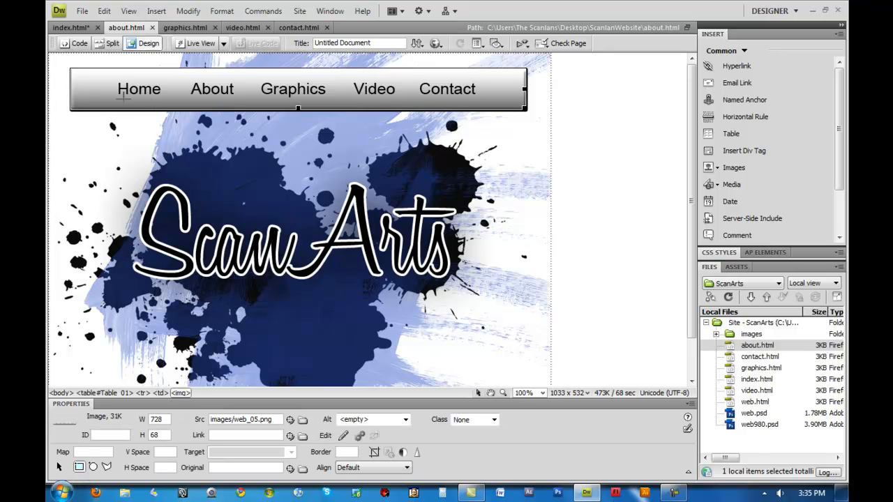
{"action": "left_click_drag", "start_coordinate": [117, 83], "coordinate": [164, 96]}
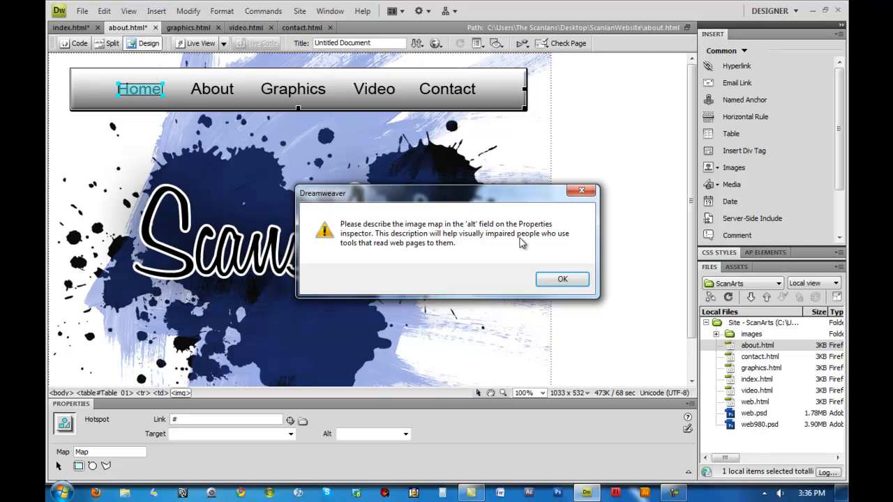
{"action": "left_click", "coordinate": [555, 279]}
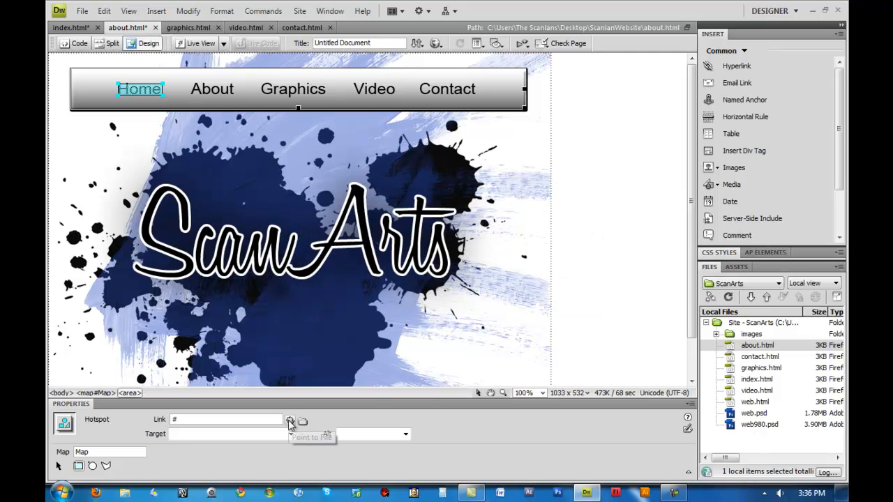
{"action": "left_click_drag", "start_coordinate": [290, 422], "coordinate": [749, 383]}
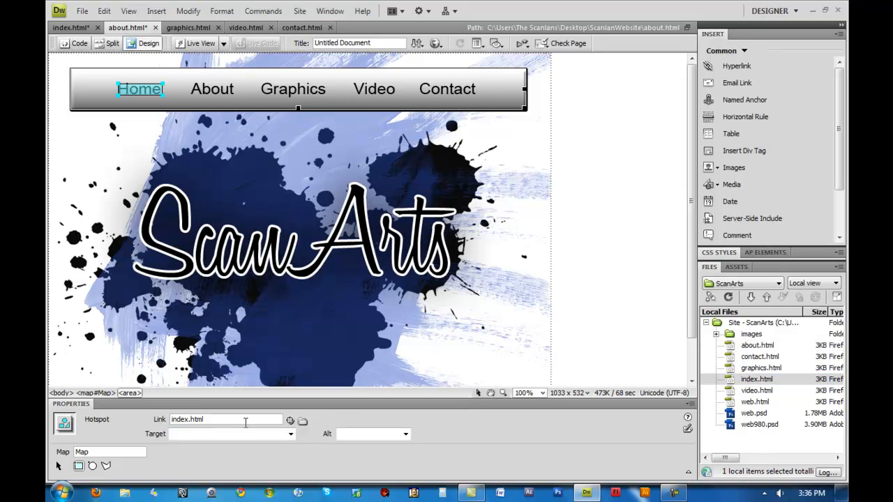
Save both edited pages, index.html and about.html
{"action": "left_click", "coordinate": [78, 28]}
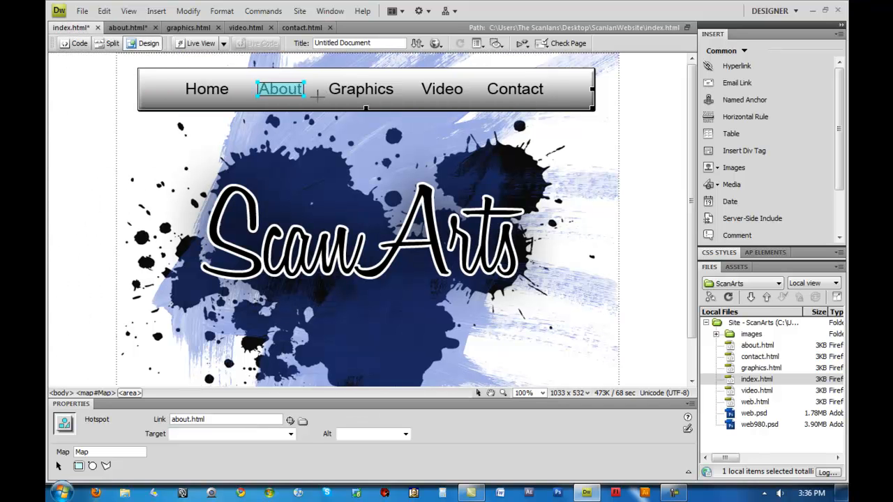
{"action": "left_click", "coordinate": [437, 44]}
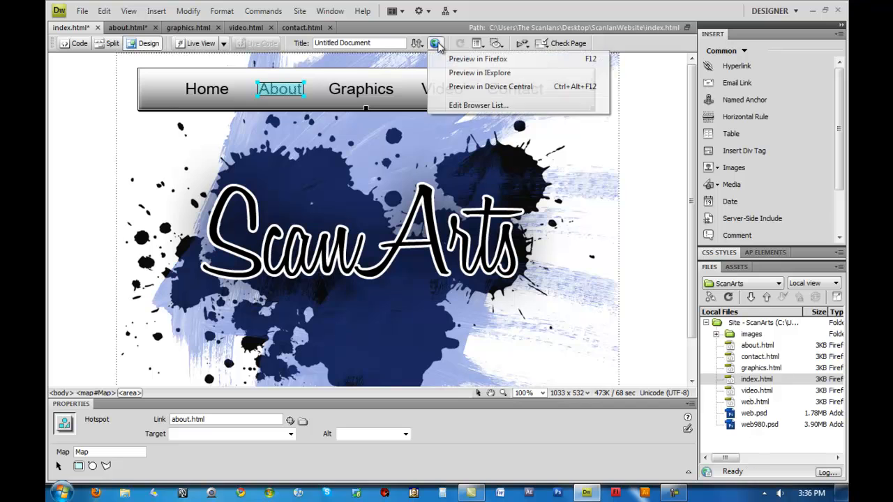
{"action": "left_click", "coordinate": [454, 42]}
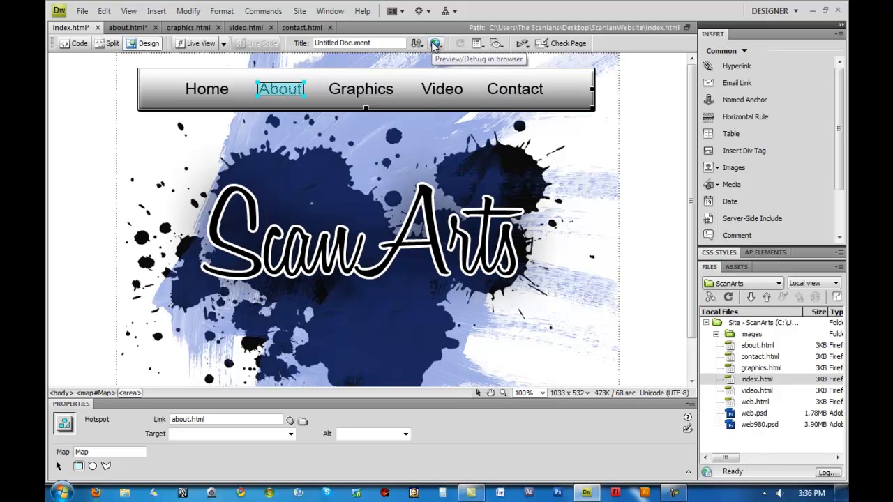
{"action": "left_click", "coordinate": [82, 11]}
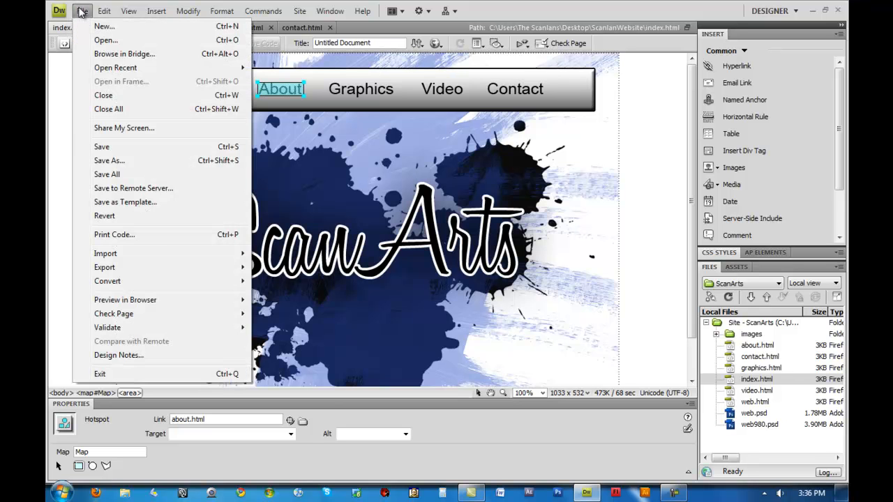
{"action": "left_click", "coordinate": [144, 153]}
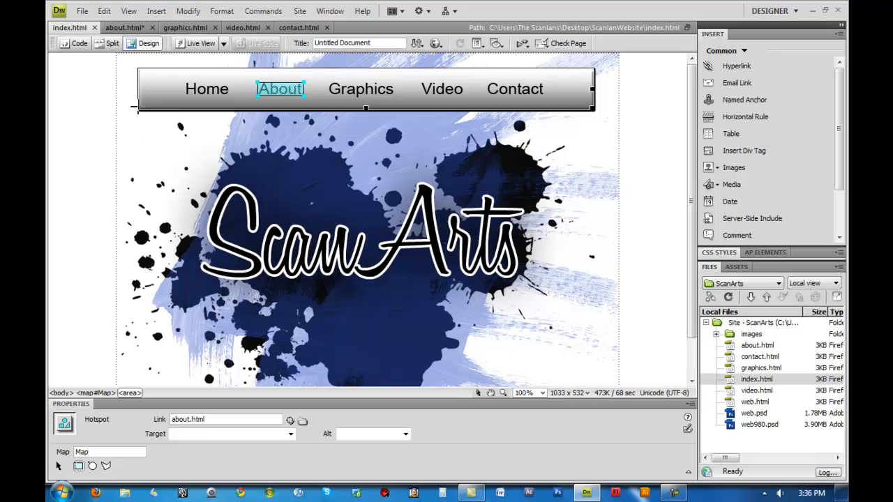
{"action": "left_click", "coordinate": [137, 30]}
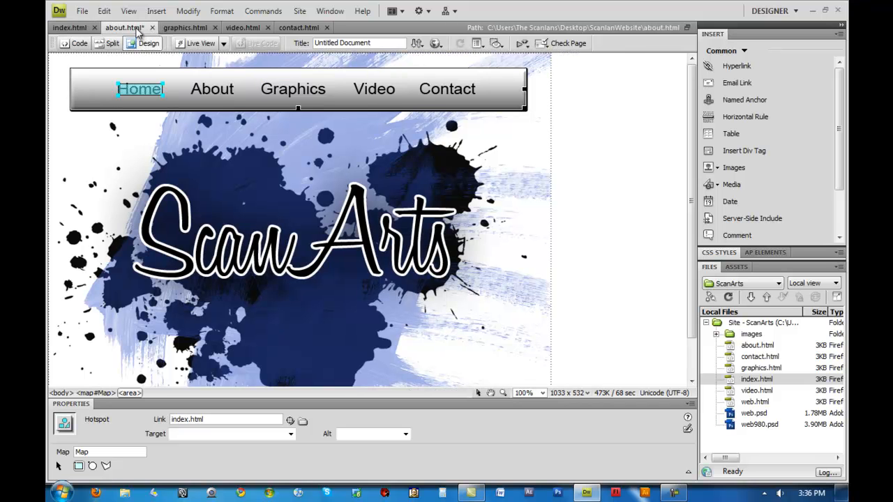
{"action": "left_click", "coordinate": [82, 11]}
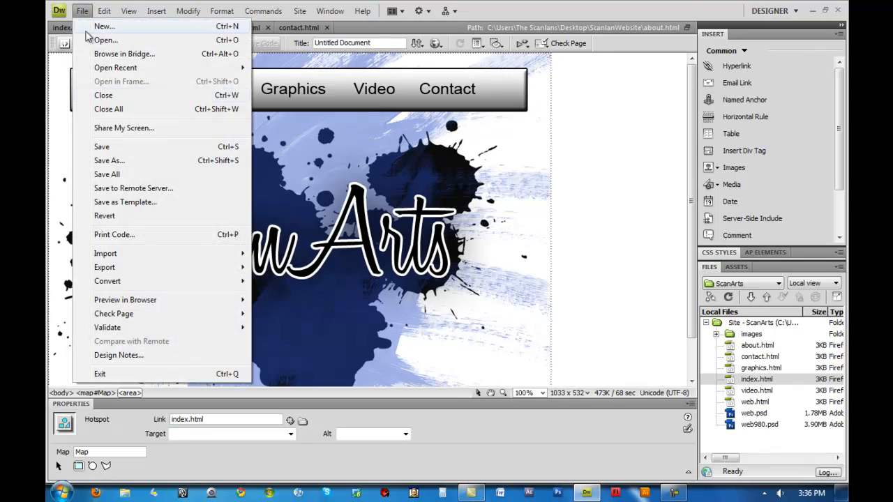
{"action": "left_click", "coordinate": [119, 148]}
Preview index.html in Firefox, test the About and Home links in both directions, and return to Dreamweaver
{"action": "left_click", "coordinate": [77, 28]}
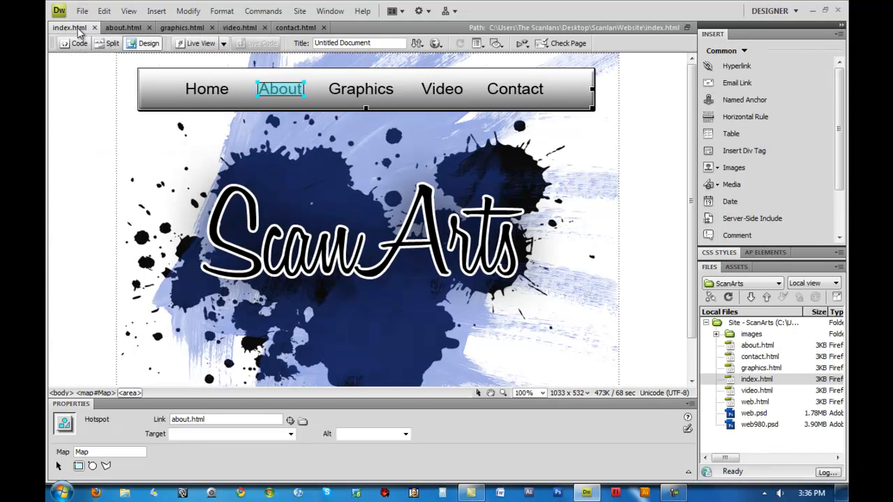
{"action": "left_click", "coordinate": [435, 43]}
{"action": "left_click", "coordinate": [461, 59]}
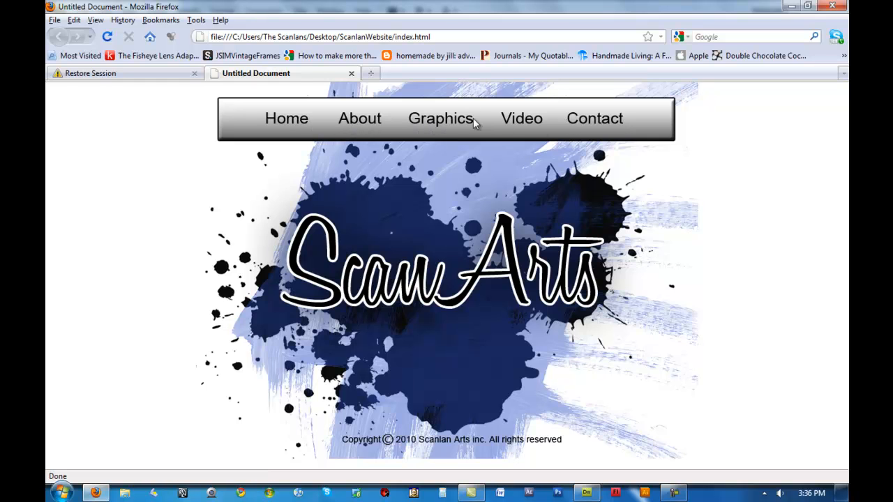
{"action": "left_click", "coordinate": [370, 124]}
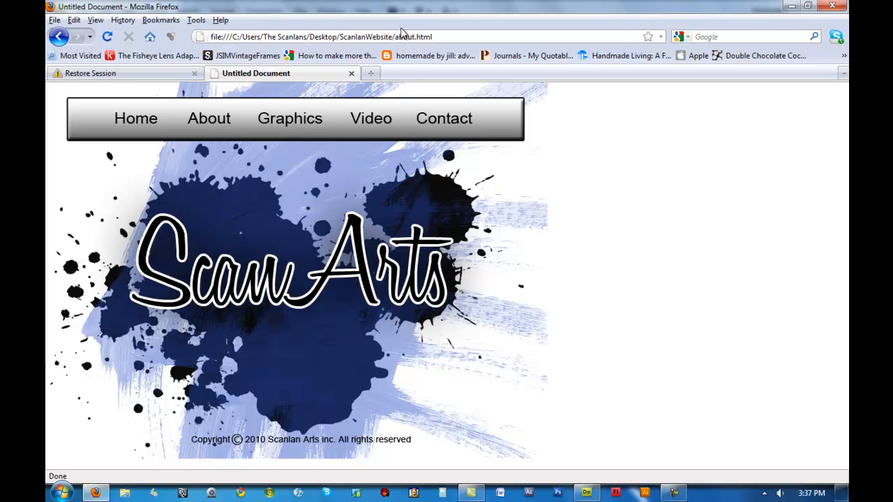
{"action": "left_click_drag", "start_coordinate": [393, 37], "coordinate": [431, 36]}
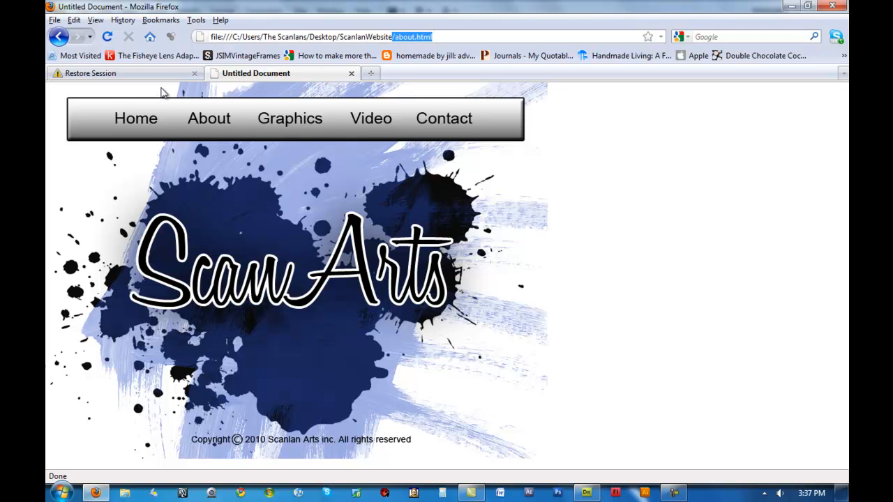
{"action": "left_click", "coordinate": [143, 123]}
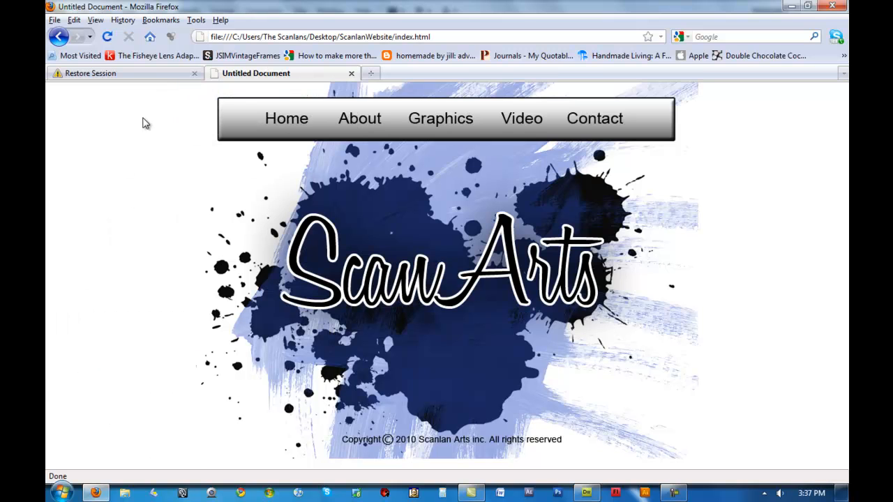
{"action": "left_click", "coordinate": [358, 128]}
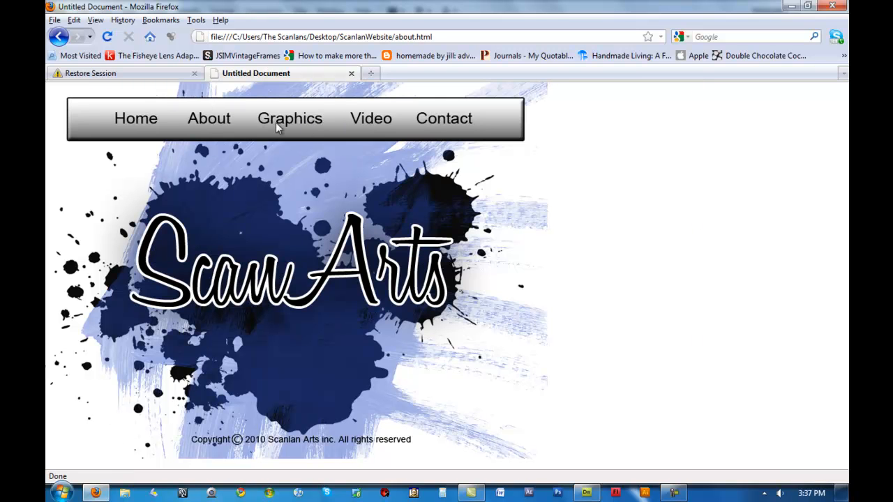
{"action": "left_click", "coordinate": [136, 122]}
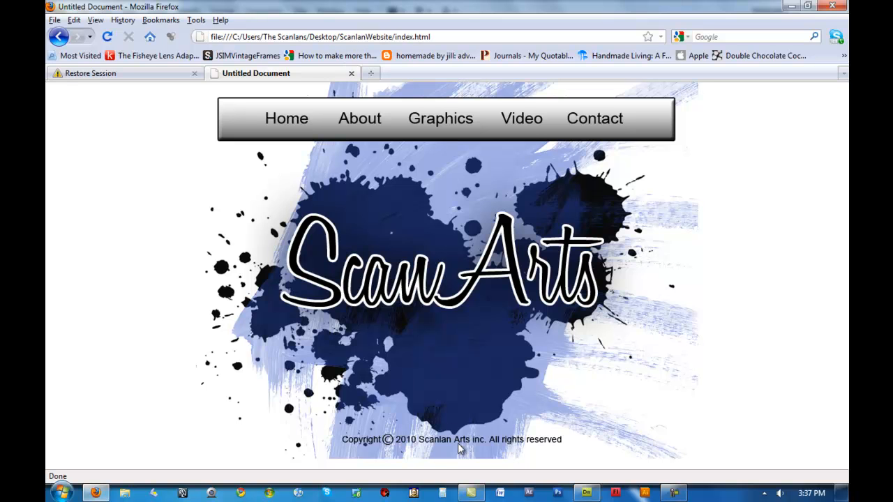
{"action": "left_click", "coordinate": [587, 493]}
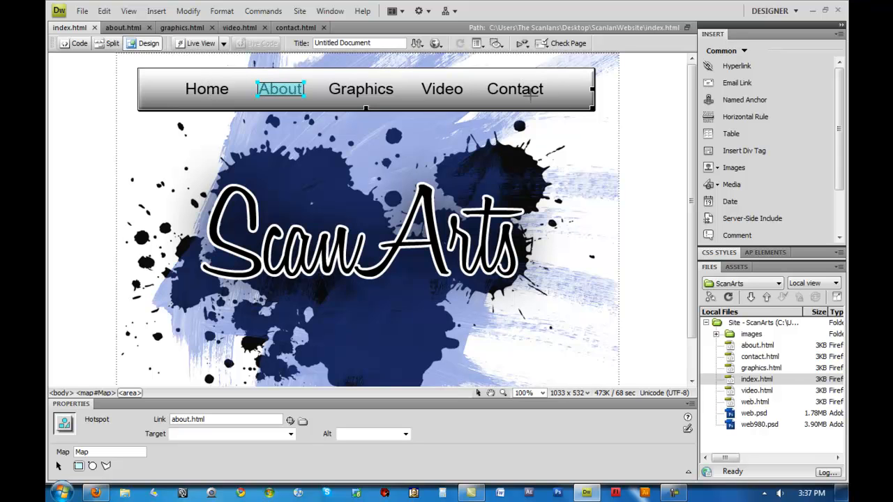
Check the navigation bars in video.html, graphics.html and about.html, return to index.html, and dismiss the Windows color scheme dialog
{"action": "left_click", "coordinate": [246, 28]}
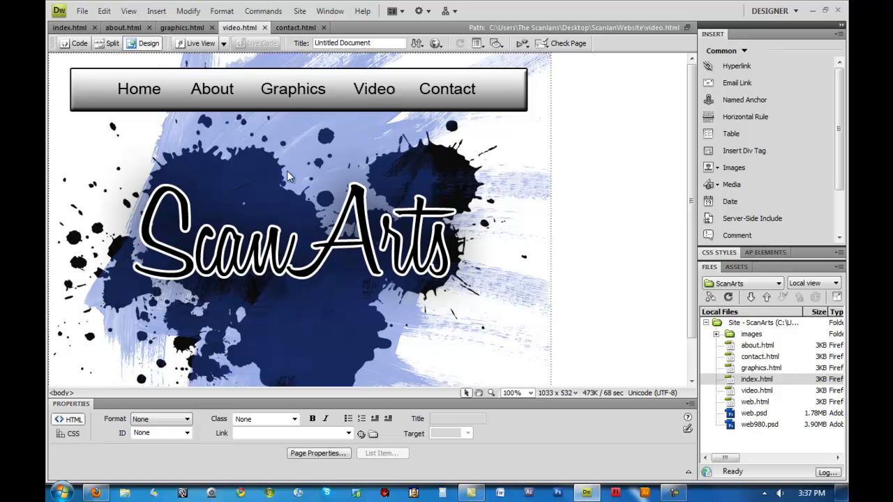
{"action": "left_click", "coordinate": [296, 106]}
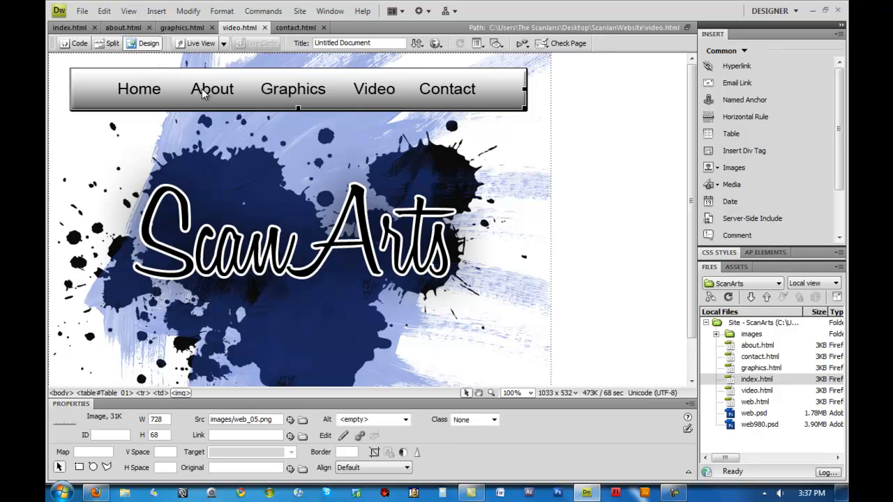
{"action": "left_click", "coordinate": [196, 31]}
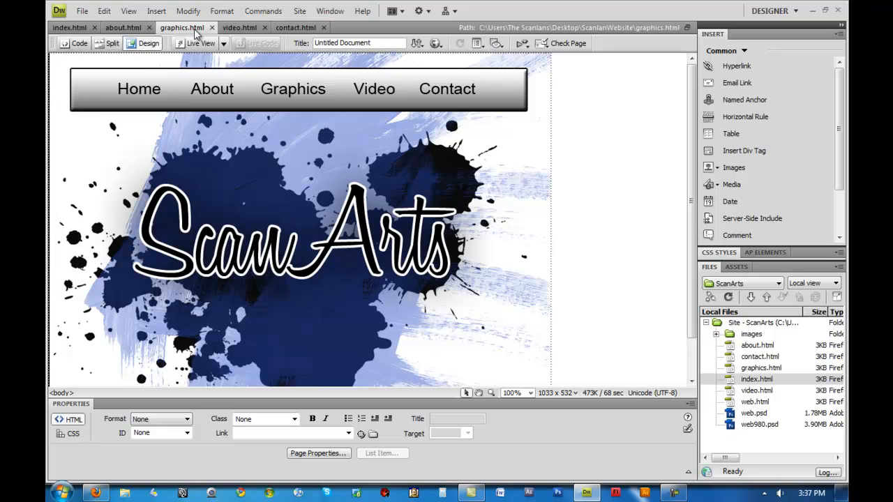
{"action": "left_click", "coordinate": [131, 29]}
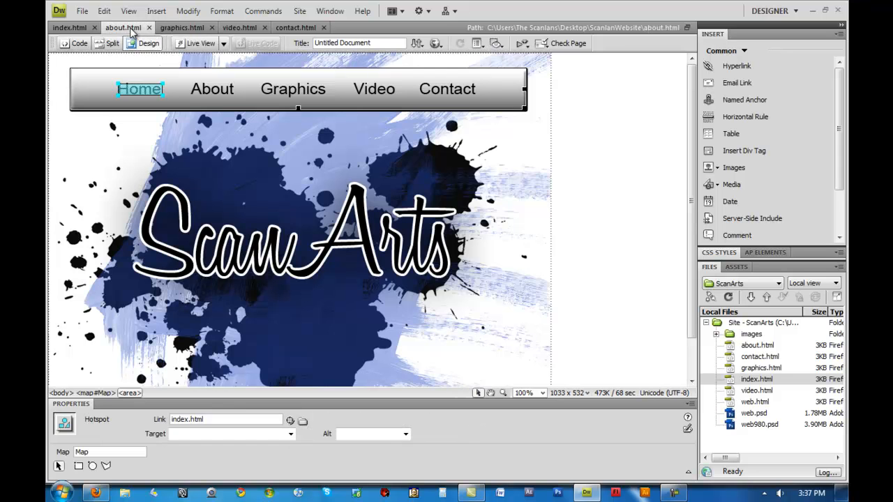
{"action": "left_click", "coordinate": [81, 28]}
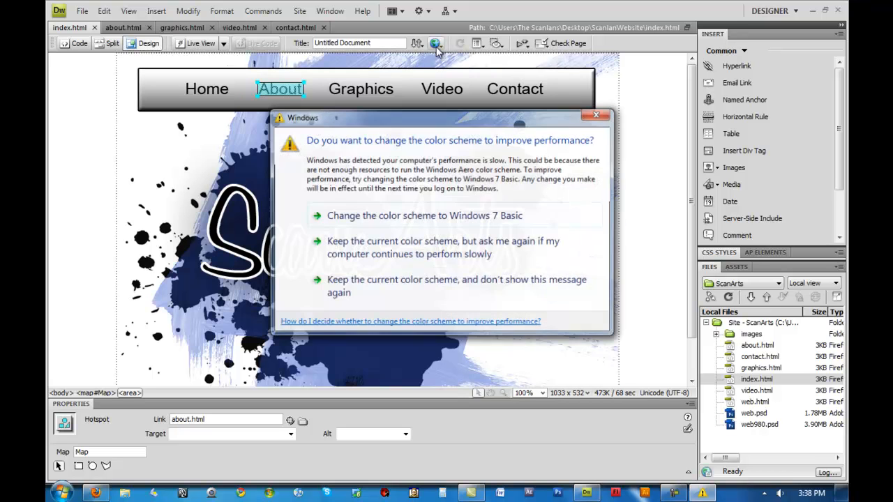
{"action": "left_click", "coordinate": [603, 116]}
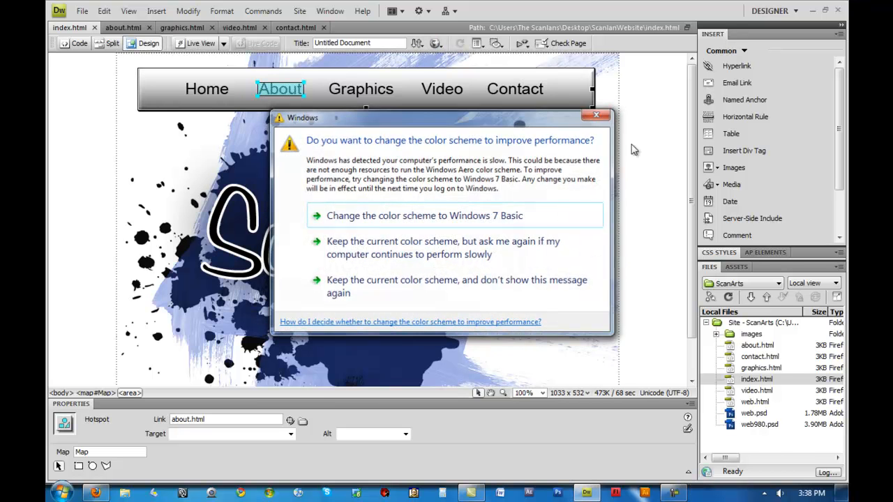